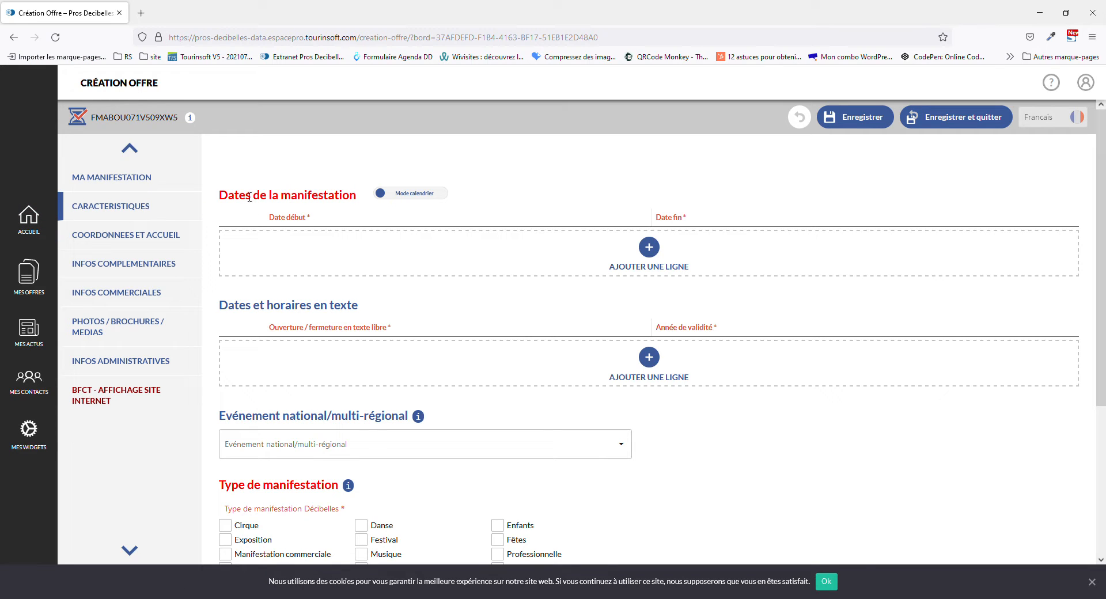
Switch the Dates de la manifestation section to calendar mode
{"action": "left_click_drag", "start_coordinate": [220, 200], "coordinate": [362, 201]}
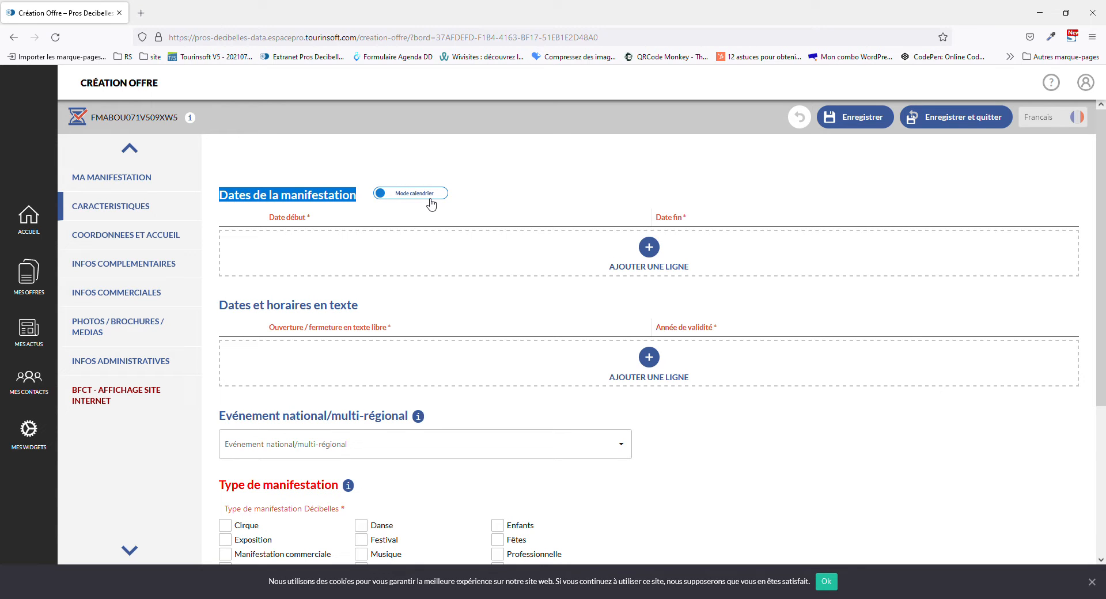
{"action": "left_click", "coordinate": [471, 199]}
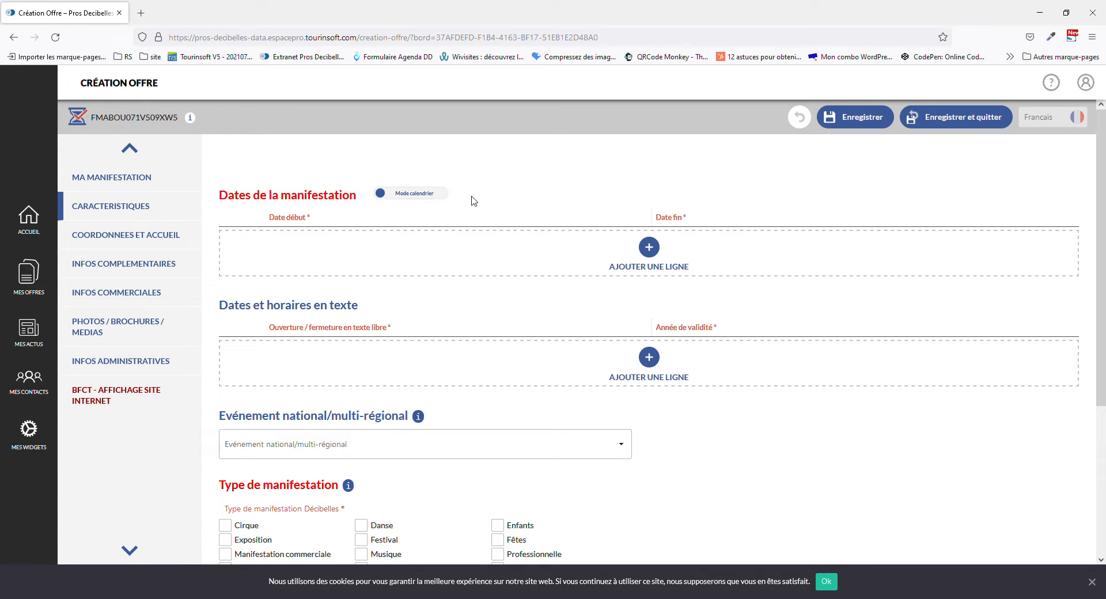
{"action": "left_click", "coordinate": [435, 197]}
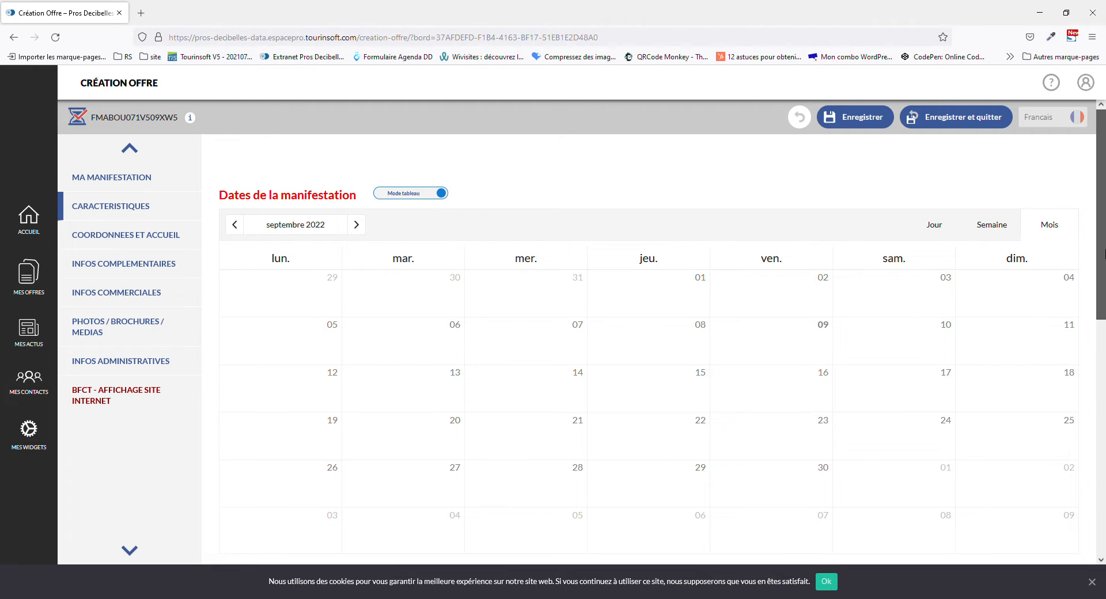
Create a date entry from the 14 September 2022 cell and set its start to 01/10/2022 at 11:00
{"action": "scroll", "coordinate": [1105, 294], "scroll_direction": "down", "scroll_amount": 2}
{"action": "scroll", "coordinate": [1105, 294], "scroll_direction": "up", "scroll_amount": 1}
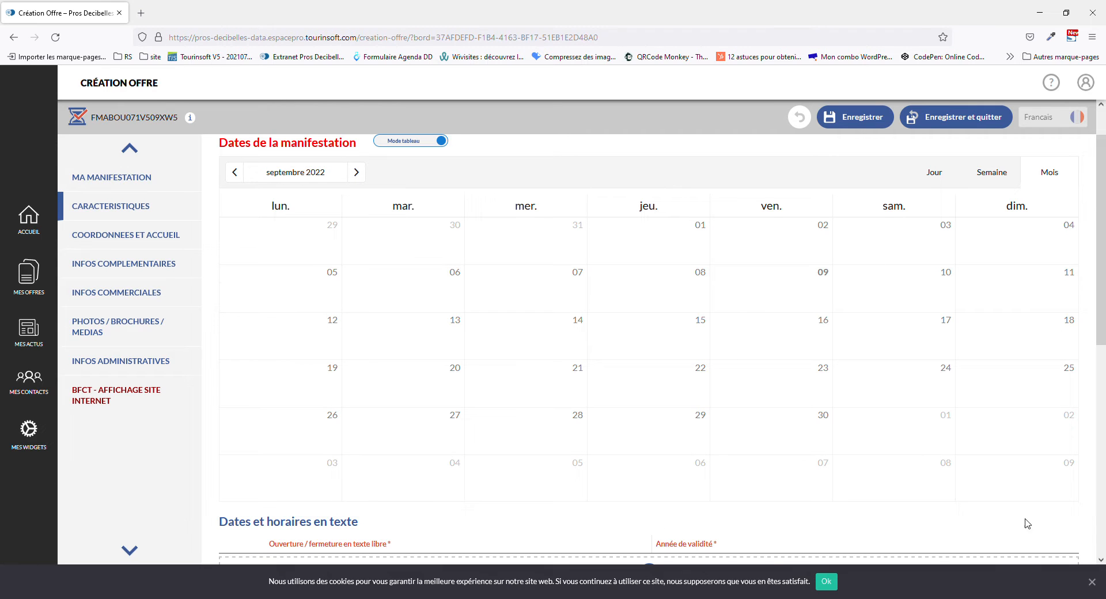
{"action": "left_click", "coordinate": [491, 337]}
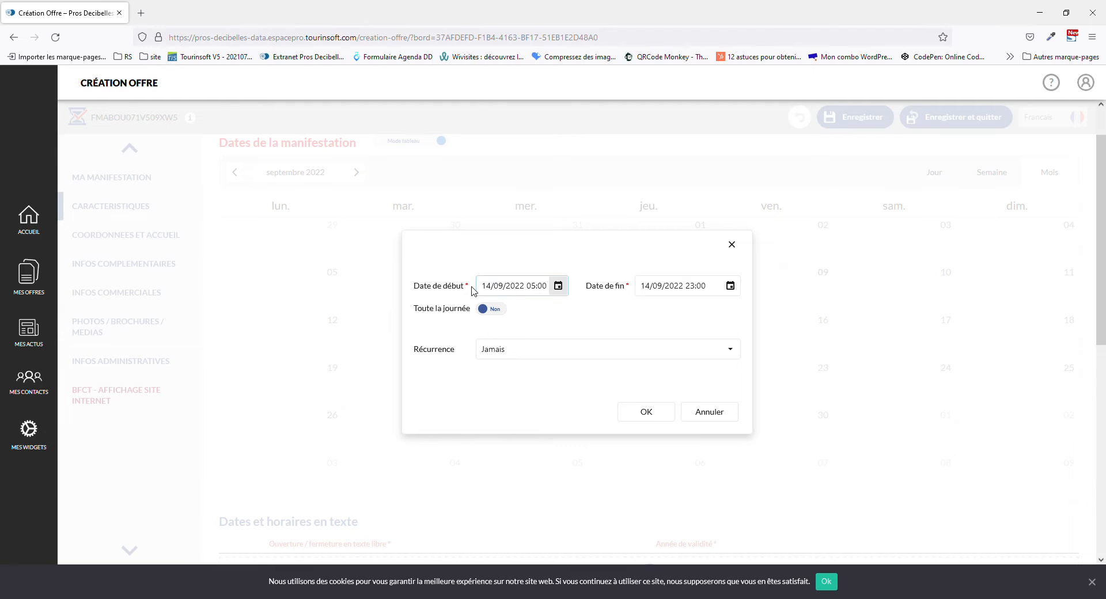
{"action": "left_click", "coordinate": [511, 287]}
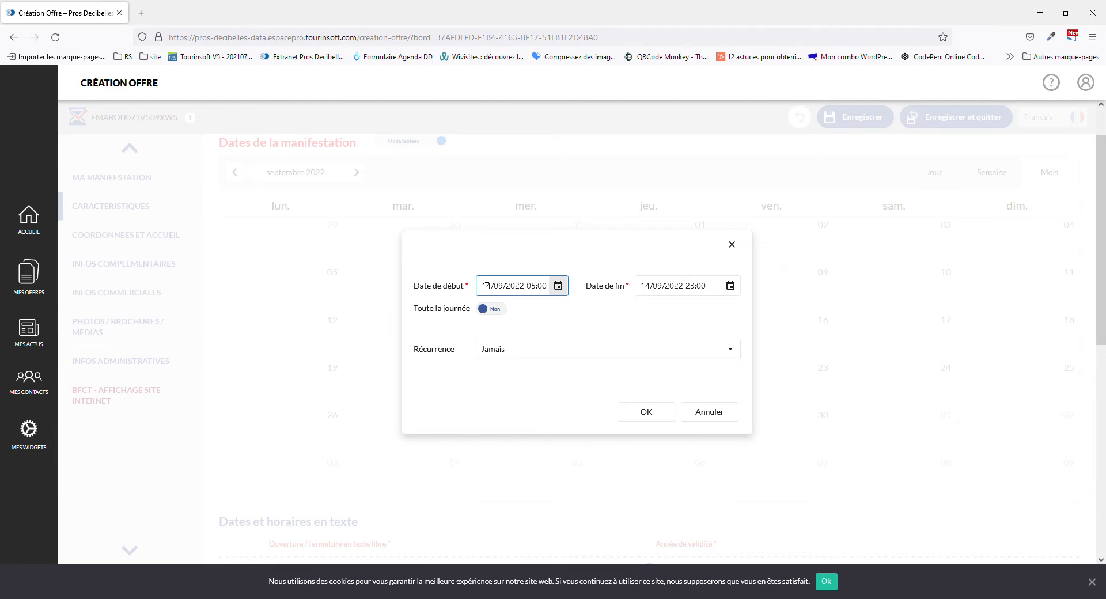
{"action": "left_click", "coordinate": [558, 286]}
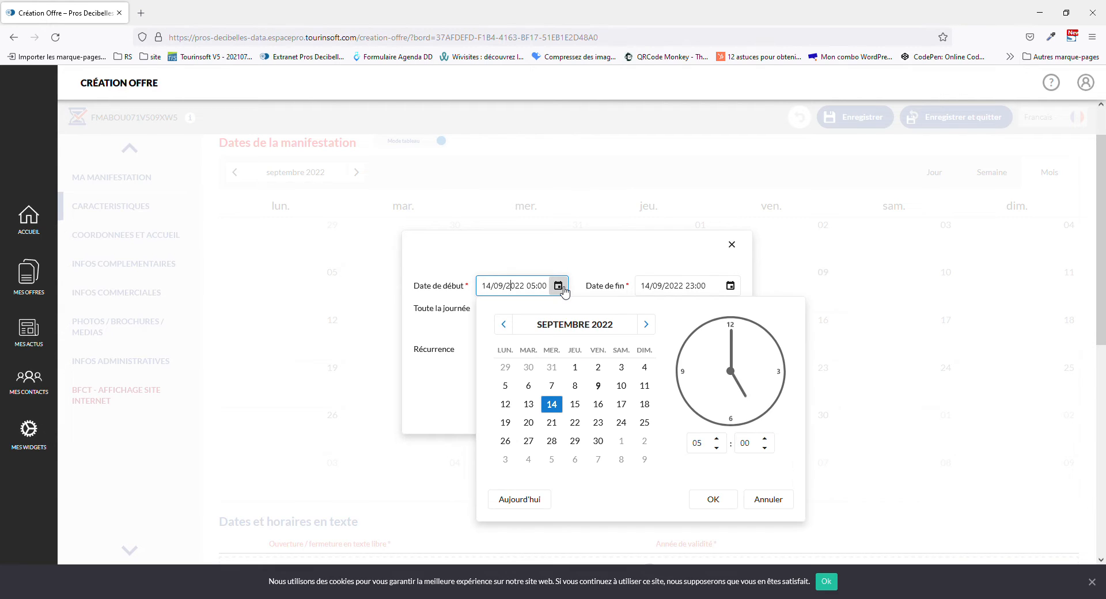
{"action": "left_click", "coordinate": [657, 329]}
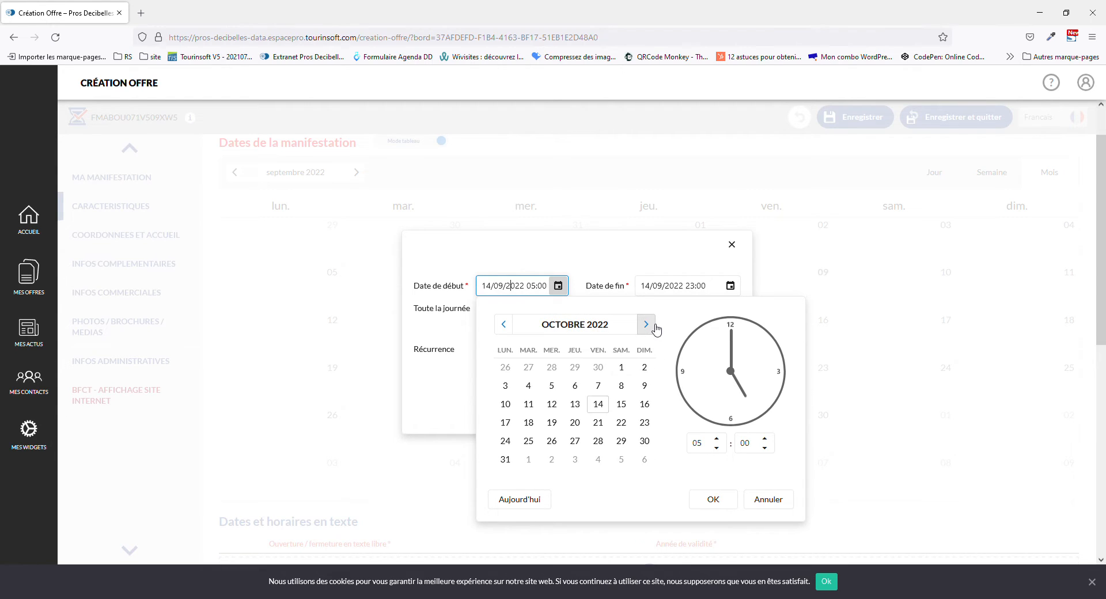
{"action": "left_click", "coordinate": [628, 370]}
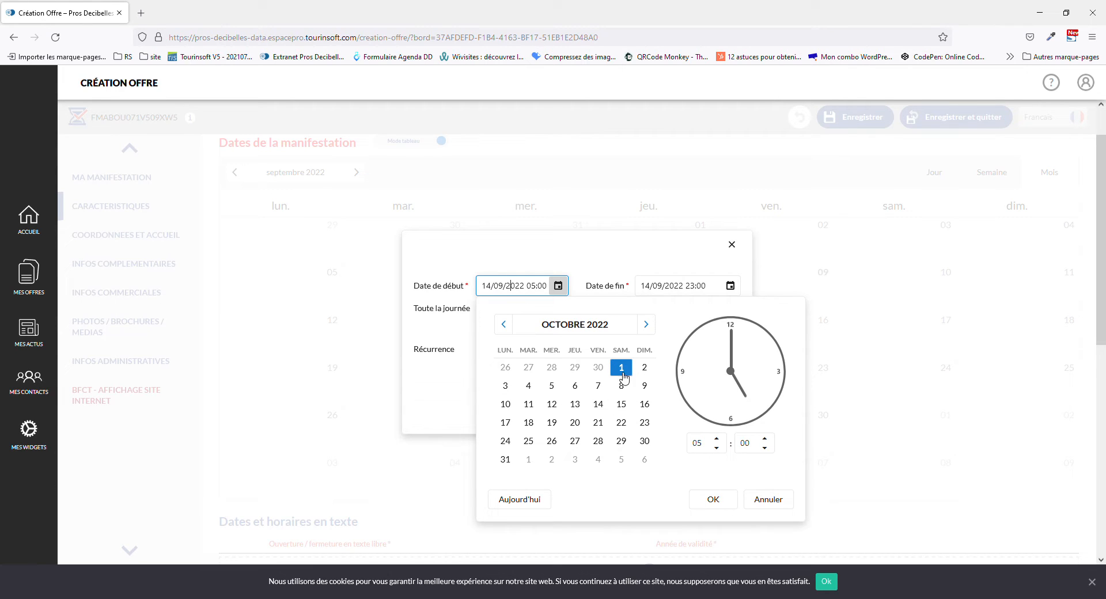
{"action": "left_click", "coordinate": [494, 286]}
{"action": "left_click", "coordinate": [705, 445]}
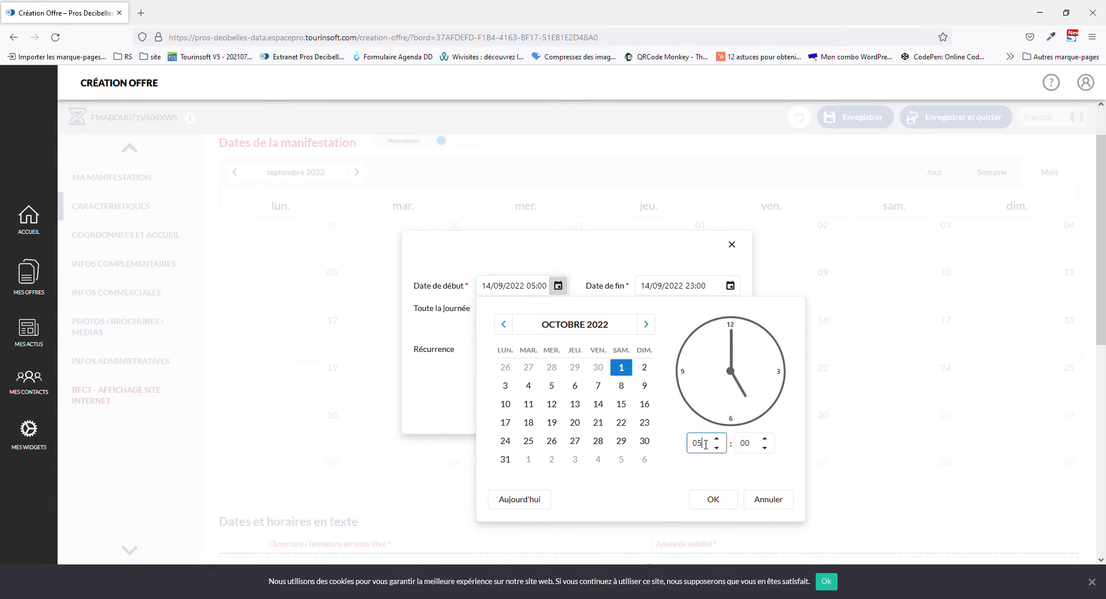
{"action": "left_click_drag", "start_coordinate": [705, 444], "coordinate": [671, 445]}
{"action": "type", "text": "11"}
{"action": "left_click", "coordinate": [721, 504]}
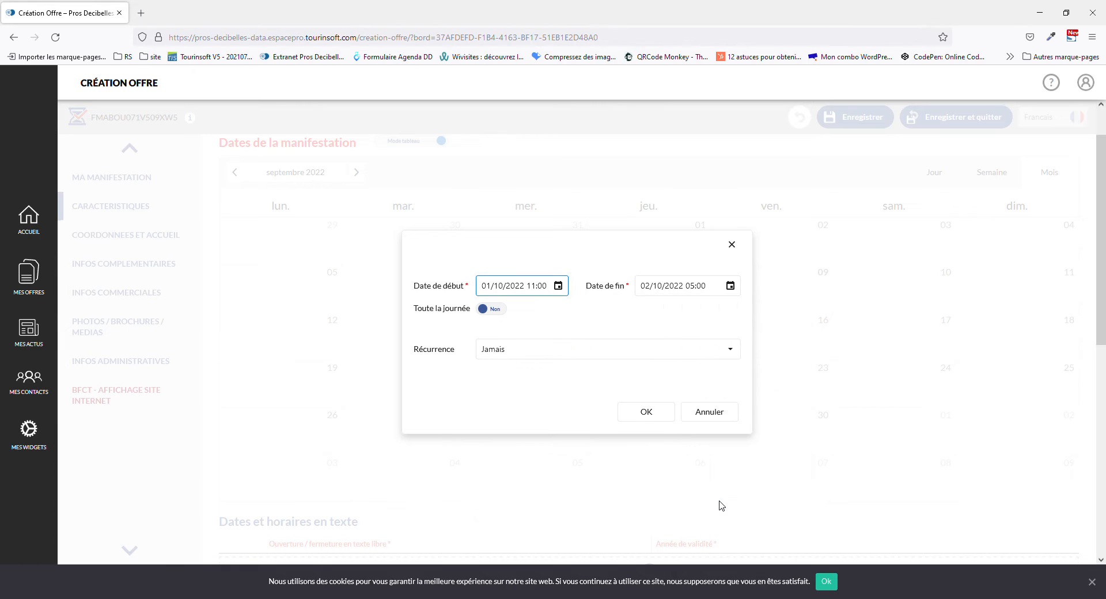
Set the date entry's end to 01/10/2022 at 17:00
{"action": "left_click", "coordinate": [663, 295]}
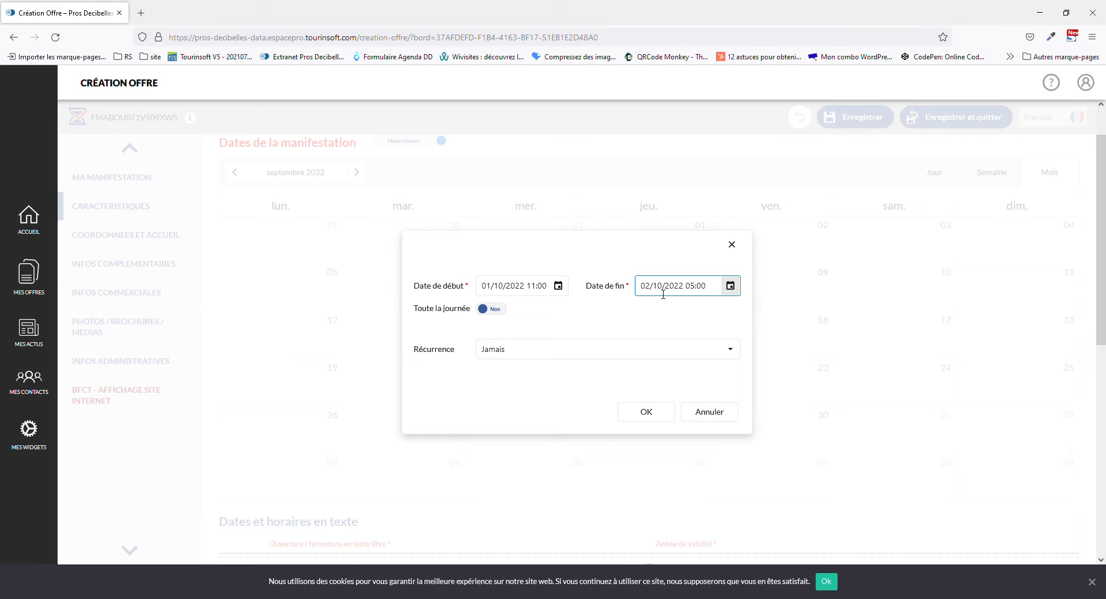
{"action": "left_click", "coordinate": [495, 291]}
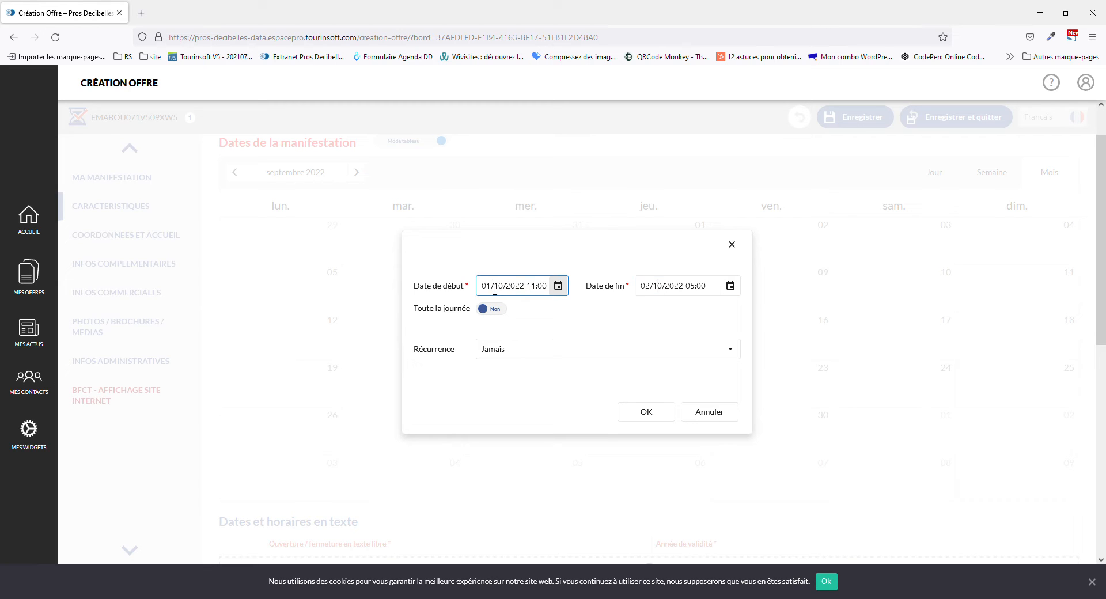
{"action": "left_click", "coordinate": [654, 288]}
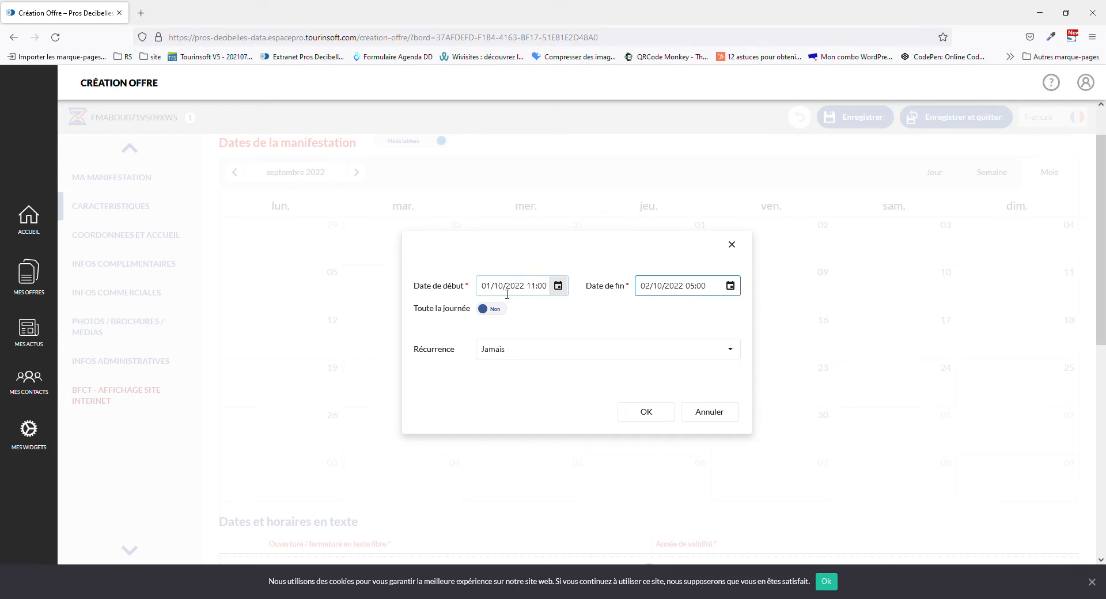
{"action": "left_click", "coordinate": [654, 286]}
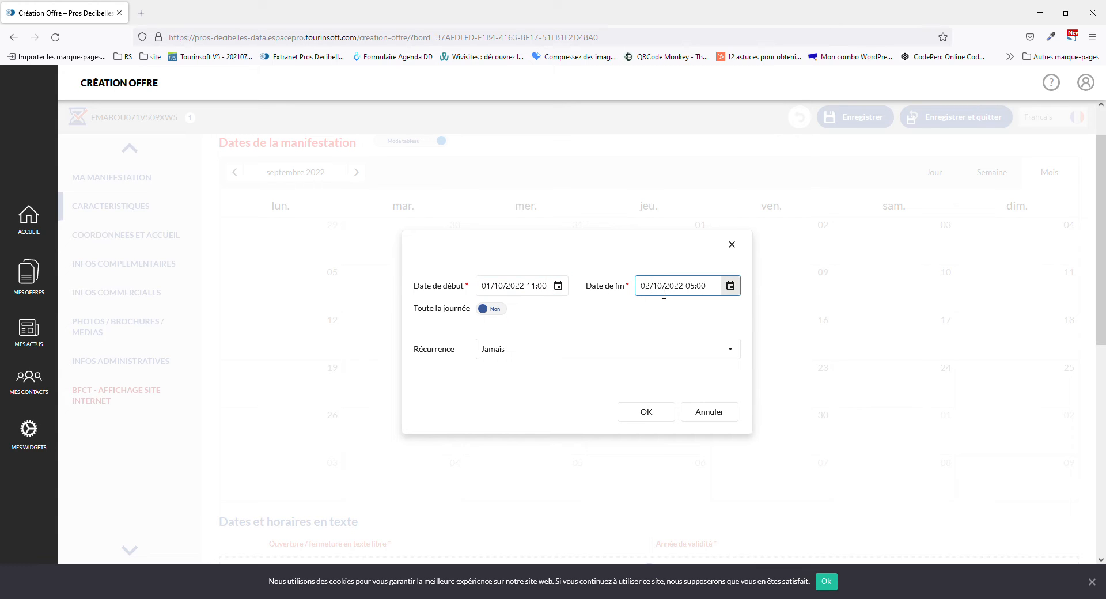
{"action": "left_click", "coordinate": [741, 288]}
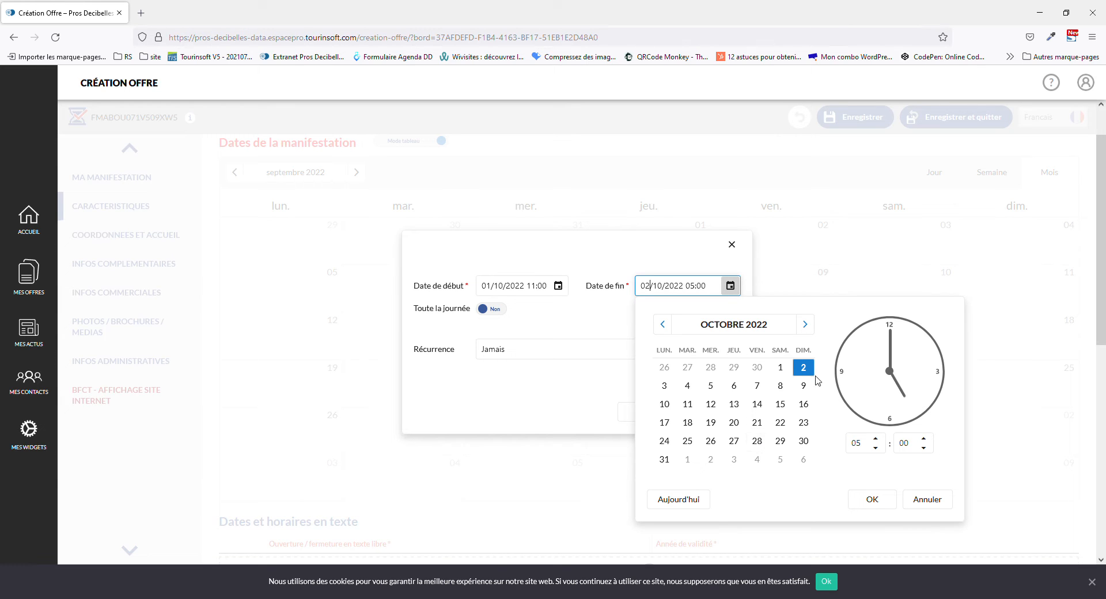
{"action": "left_click", "coordinate": [783, 368]}
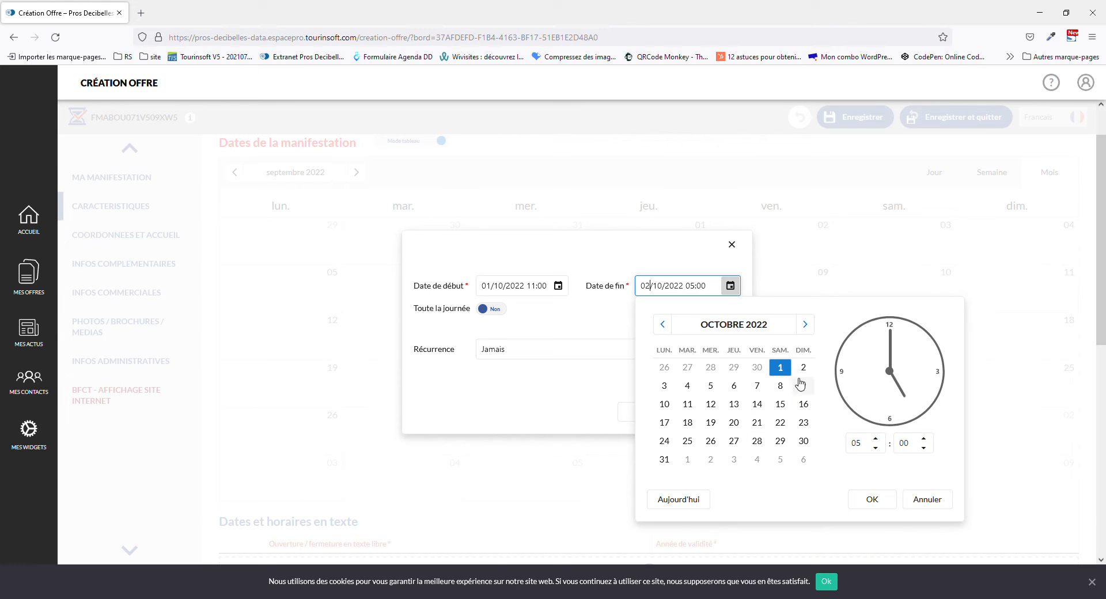
{"action": "left_click", "coordinate": [861, 448]}
{"action": "type", "text": "17"}
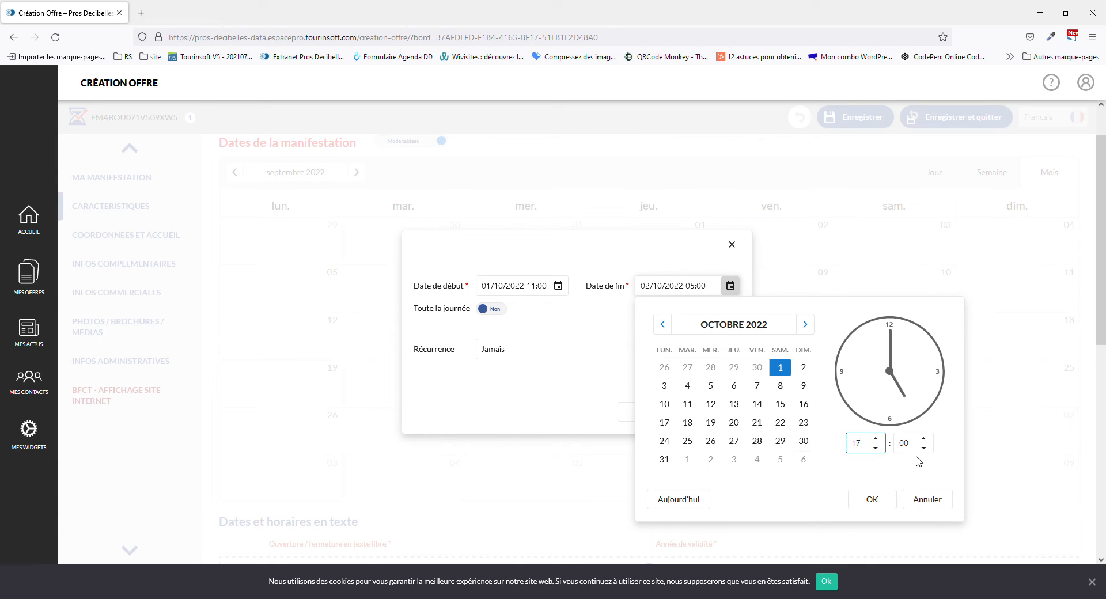
{"action": "left_click", "coordinate": [883, 503]}
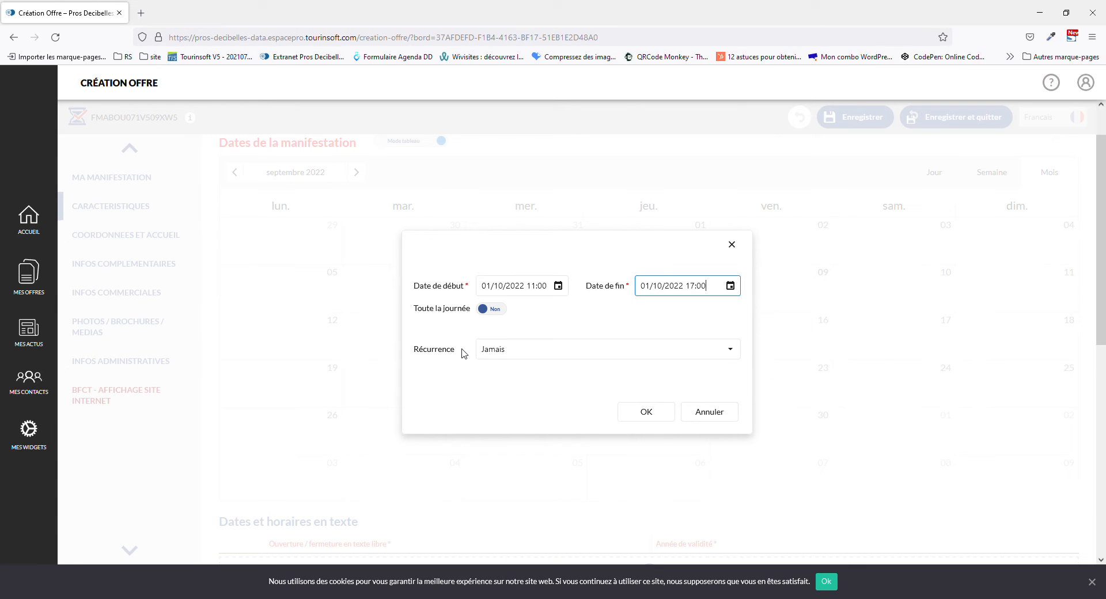
Make the entry recur weekly (Hebdomadaire), every 1 week, on Friday (VE) only instead of Wednesday
{"action": "left_click", "coordinate": [591, 356]}
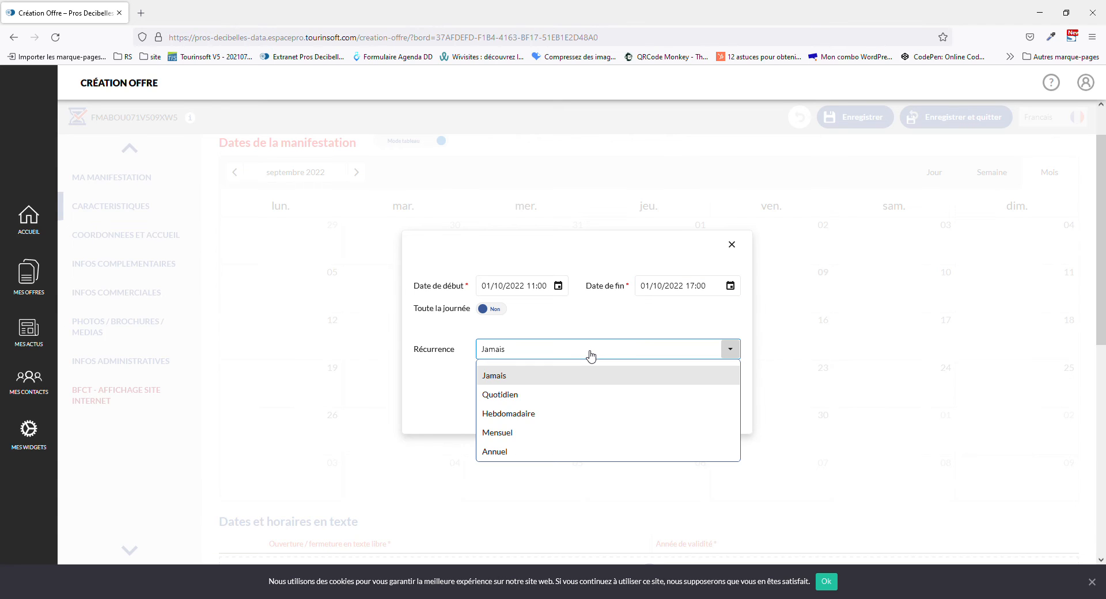
{"action": "left_click", "coordinate": [524, 414]}
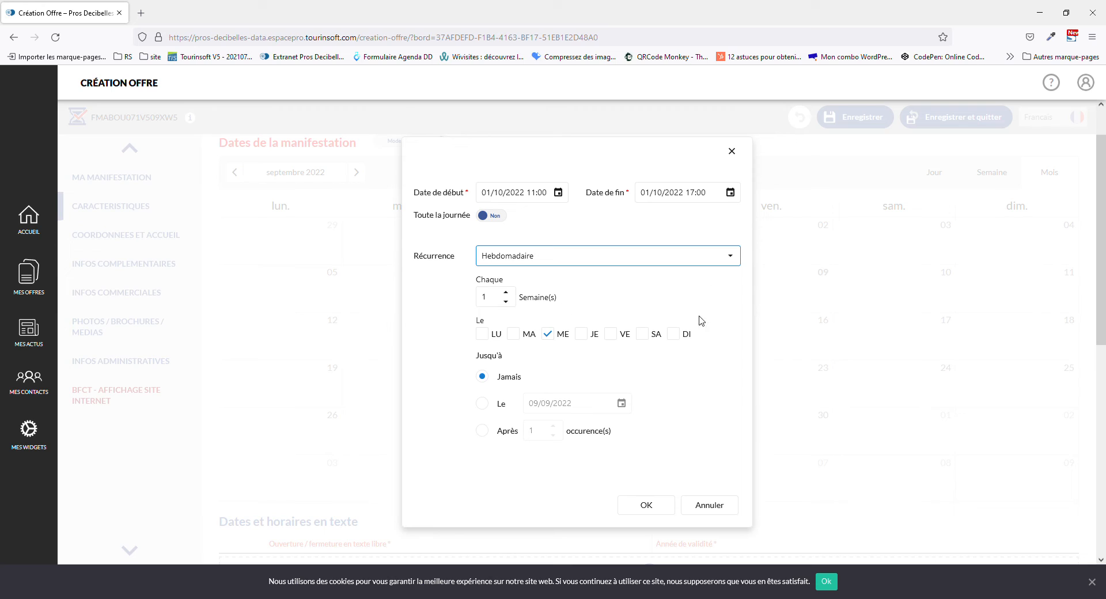
{"action": "left_click", "coordinate": [507, 293]}
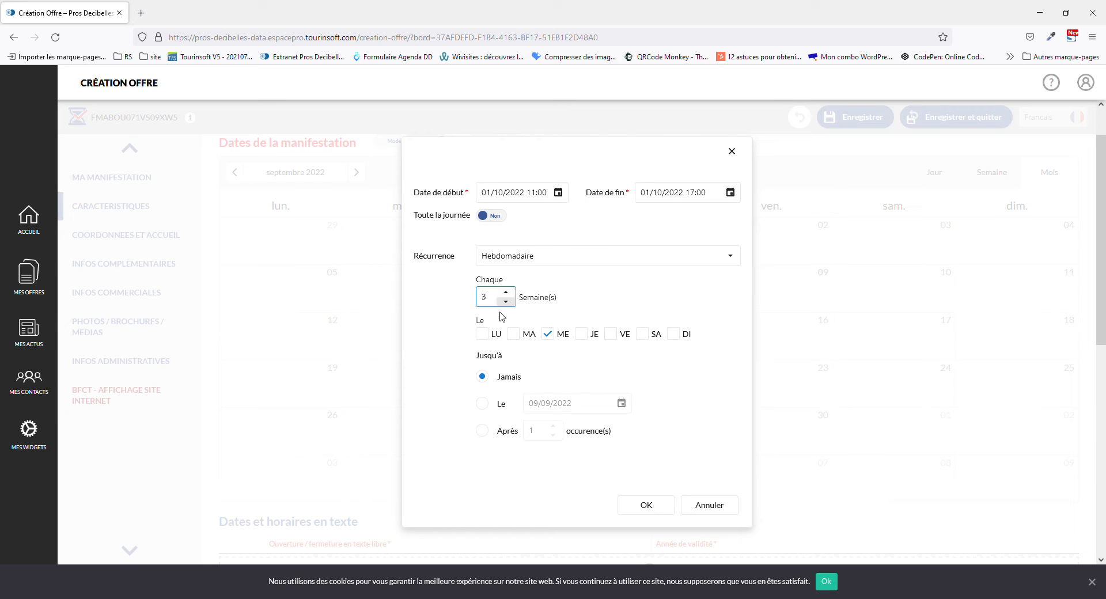
{"action": "left_click", "coordinate": [510, 302]}
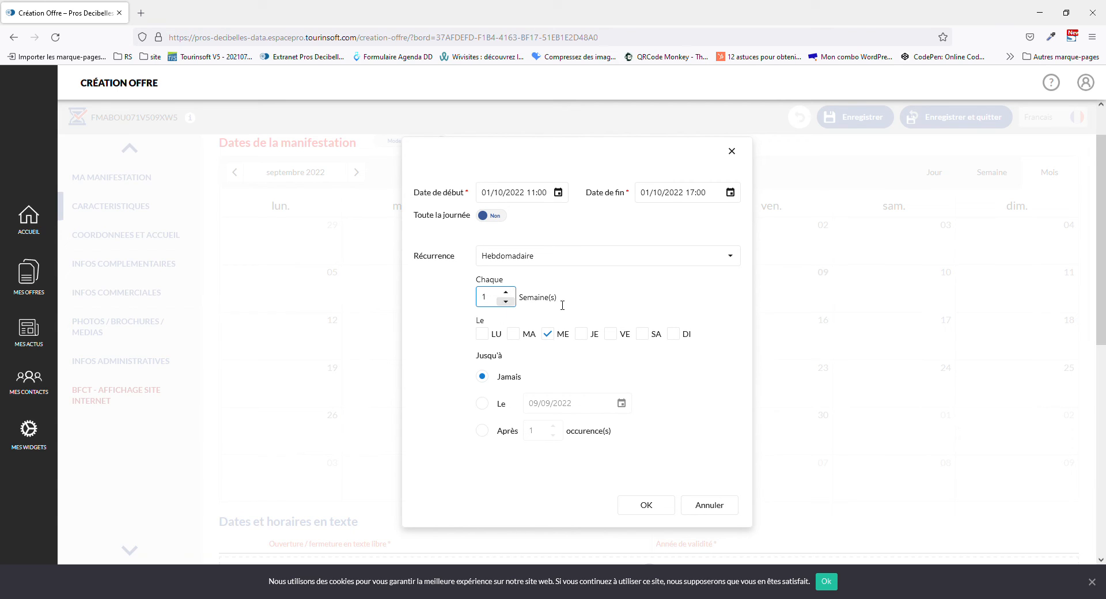
{"action": "left_click", "coordinate": [635, 285]}
{"action": "left_click", "coordinate": [547, 335]}
{"action": "left_click", "coordinate": [619, 340]}
End the recurrence on 31/12/2022 and save the date entry to the calendar
{"action": "left_click", "coordinate": [483, 404]}
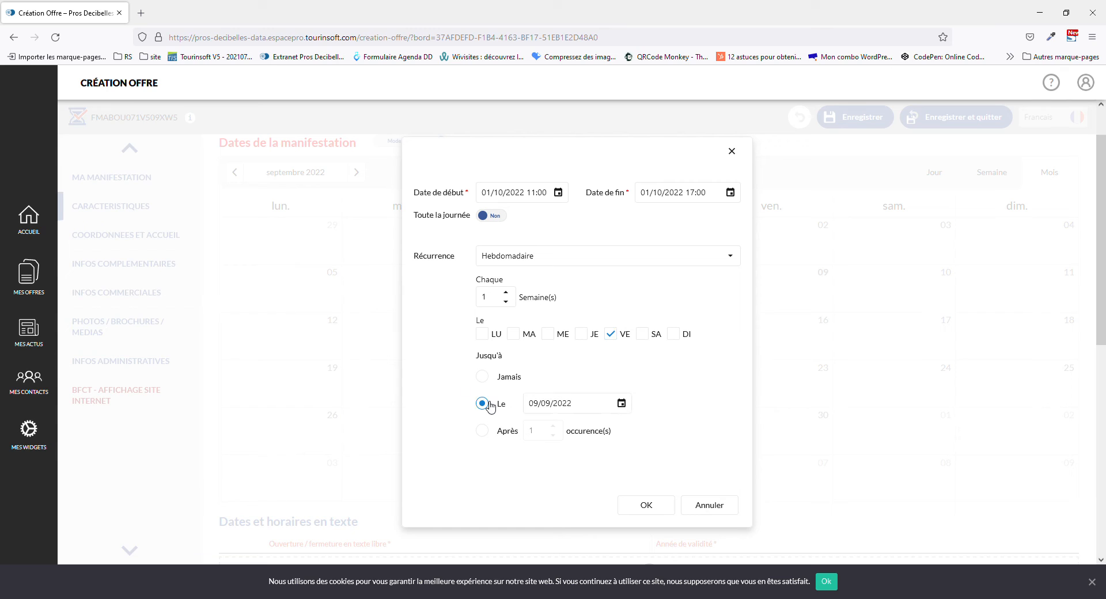
{"action": "left_click", "coordinate": [622, 403]}
{"action": "left_click", "coordinate": [693, 230]}
{"action": "left_click", "coordinate": [694, 231]}
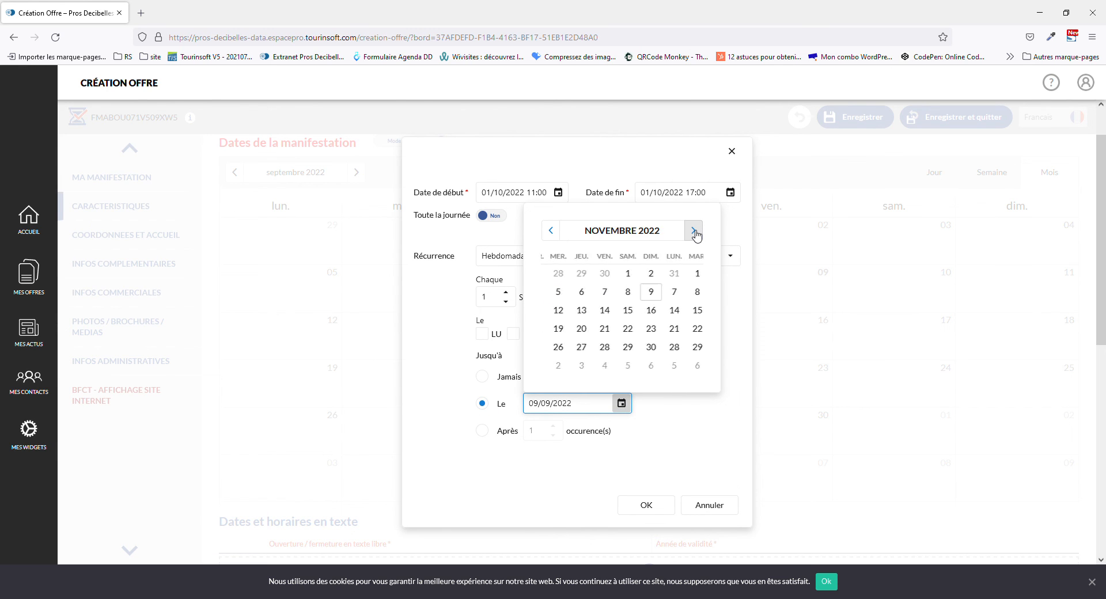
{"action": "left_click", "coordinate": [693, 231]}
{"action": "left_click", "coordinate": [668, 347]}
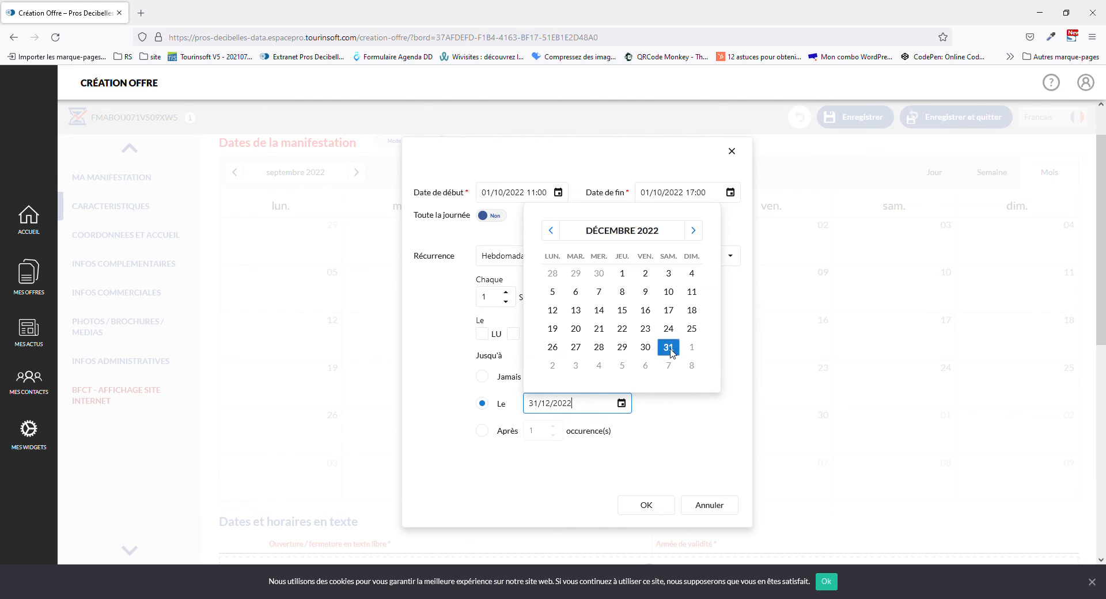
{"action": "left_click", "coordinate": [648, 516]}
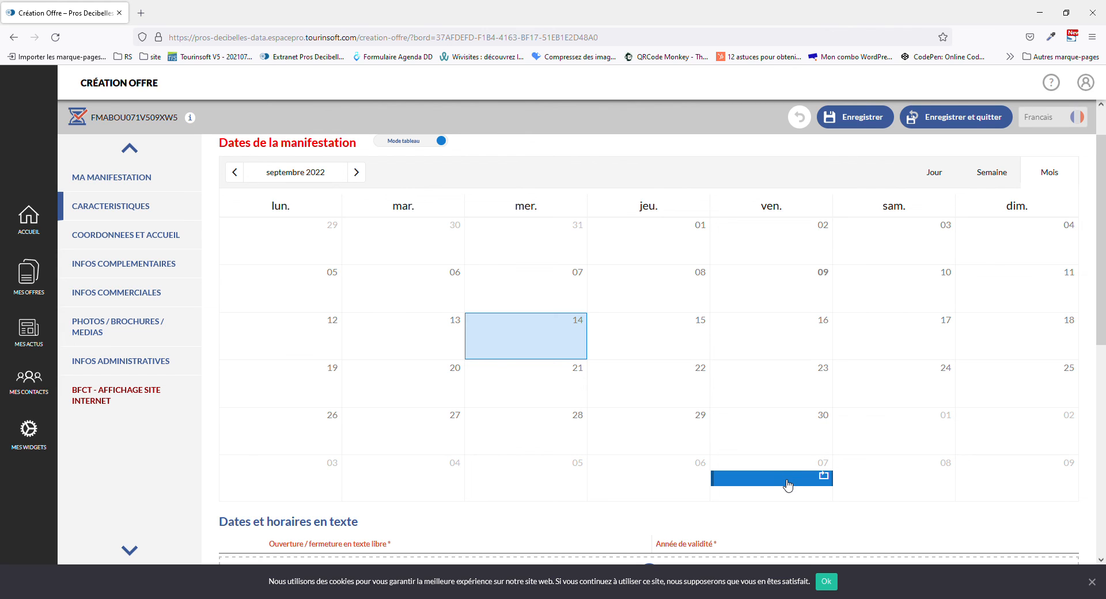
Examine the recurring Friday dates in the calendar month by month through December 2022
{"action": "left_click", "coordinate": [357, 173]}
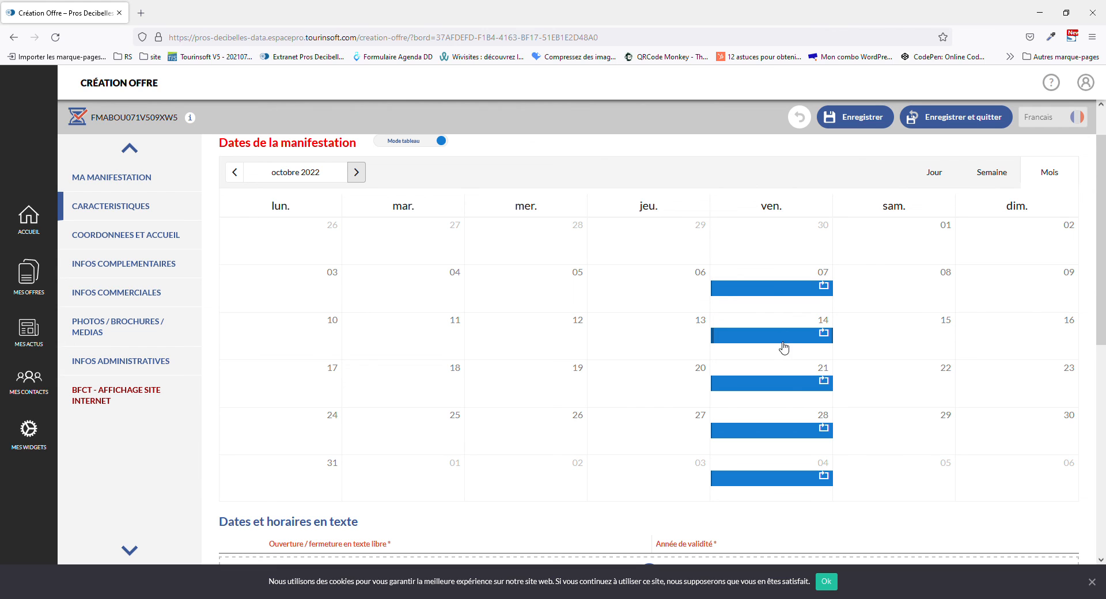
{"action": "left_click", "coordinate": [356, 173]}
{"action": "left_click", "coordinate": [357, 173]}
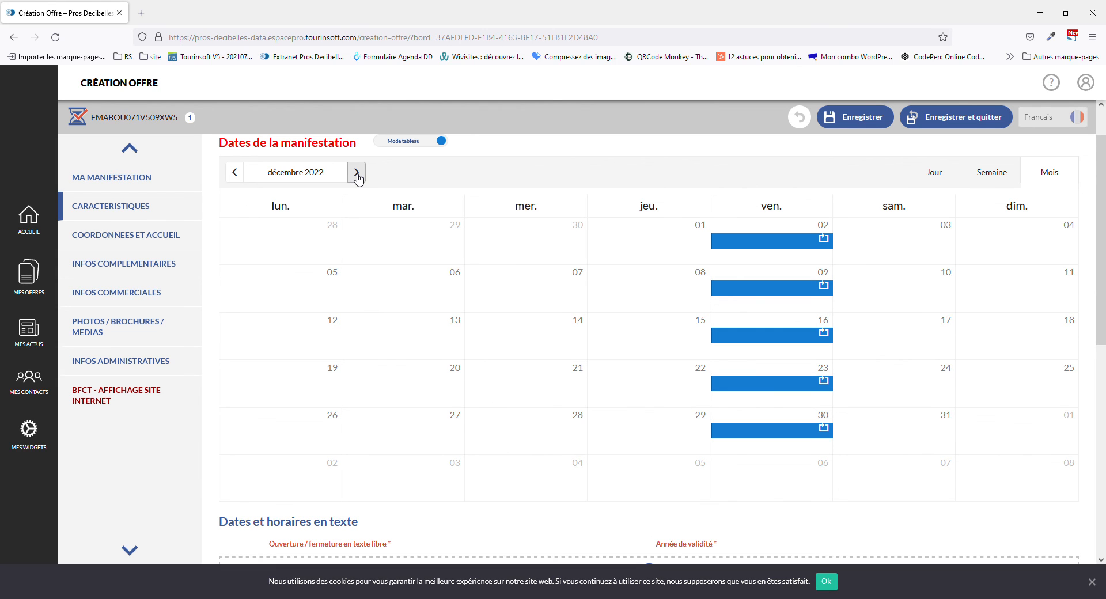